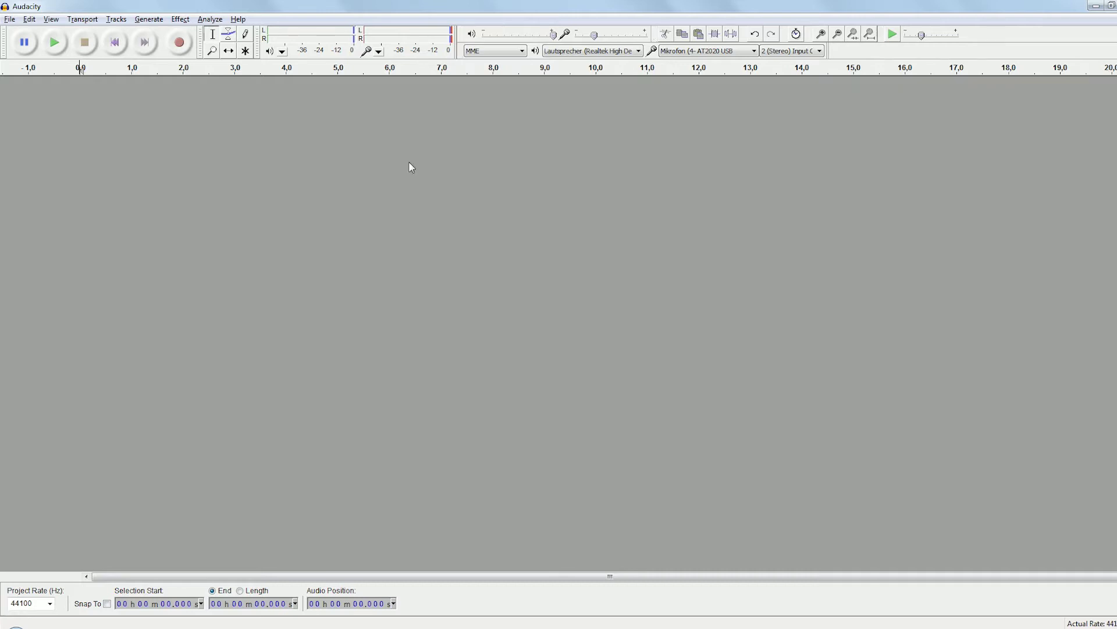
Record a roughly 8-second voice take from the AT2020 USB microphone at input level 0,25
click(716, 50)
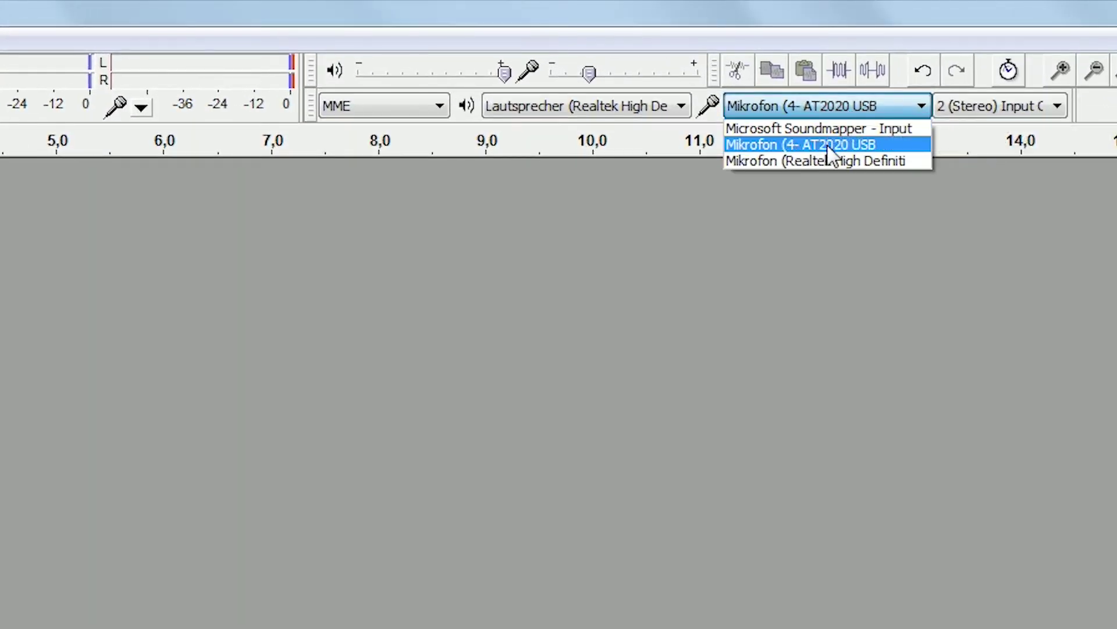
click(829, 145)
mouse_move(589, 74)
mouse_down()
mouse_move(603, 75)
mouse_move(588, 75)
mouse_up()
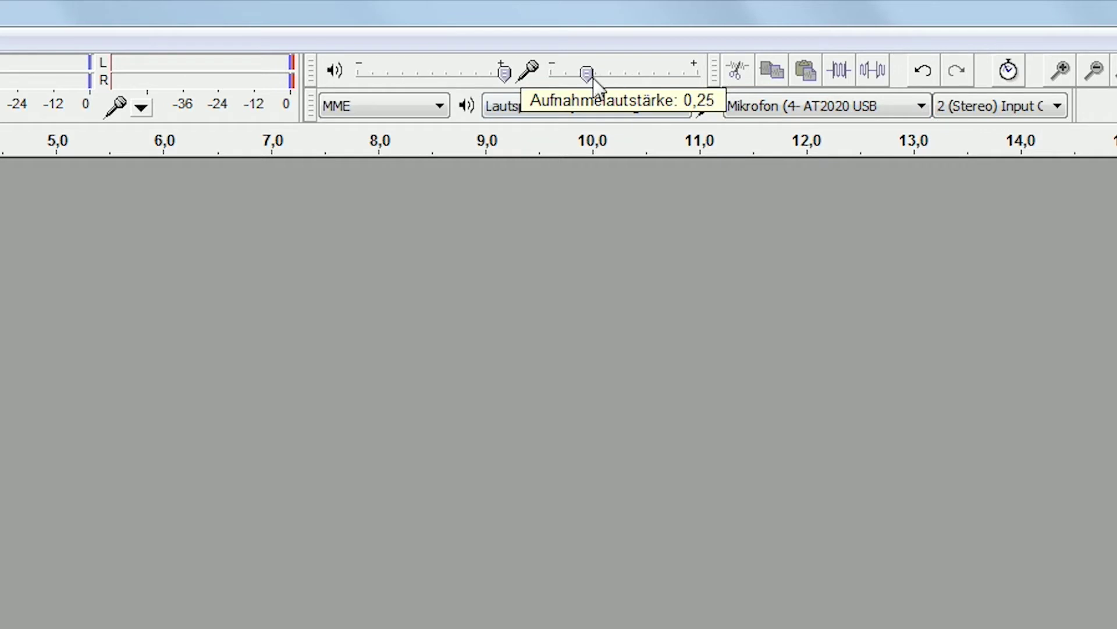
click(262, 62)
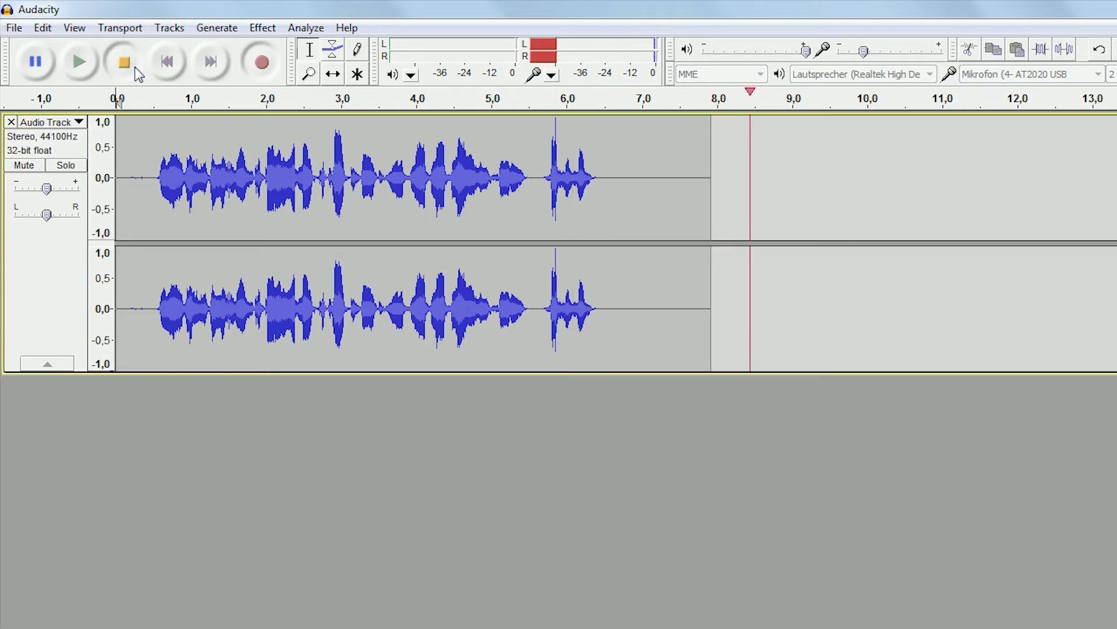
Stop the first take, record a second take, and delete the rejected second track
key(space)
drag(863, 51, 899, 52)
key(r)
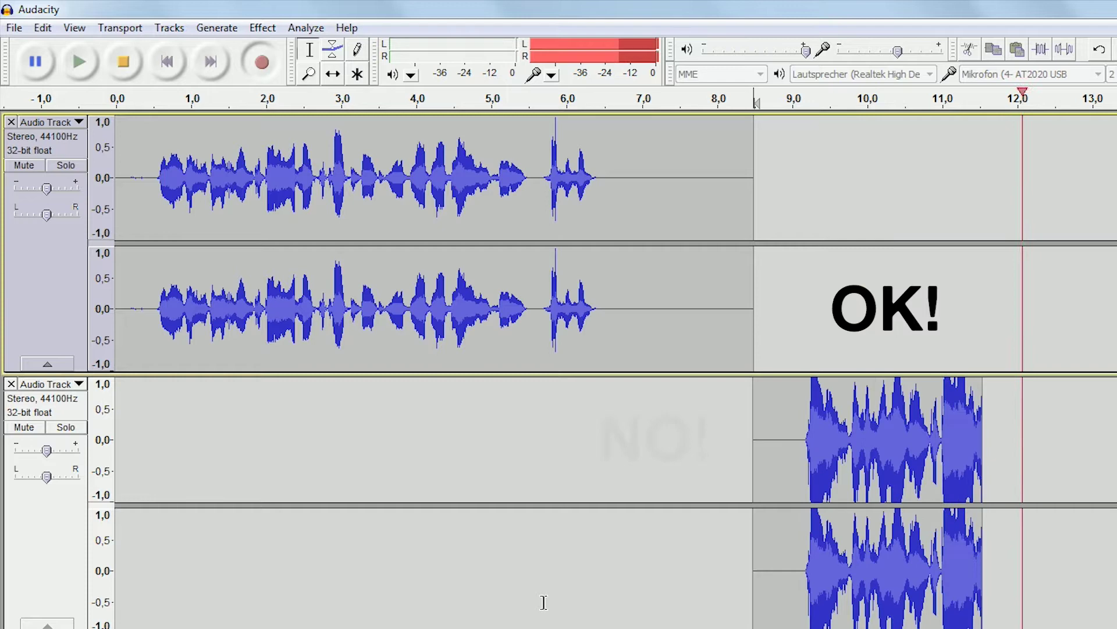
key(space)
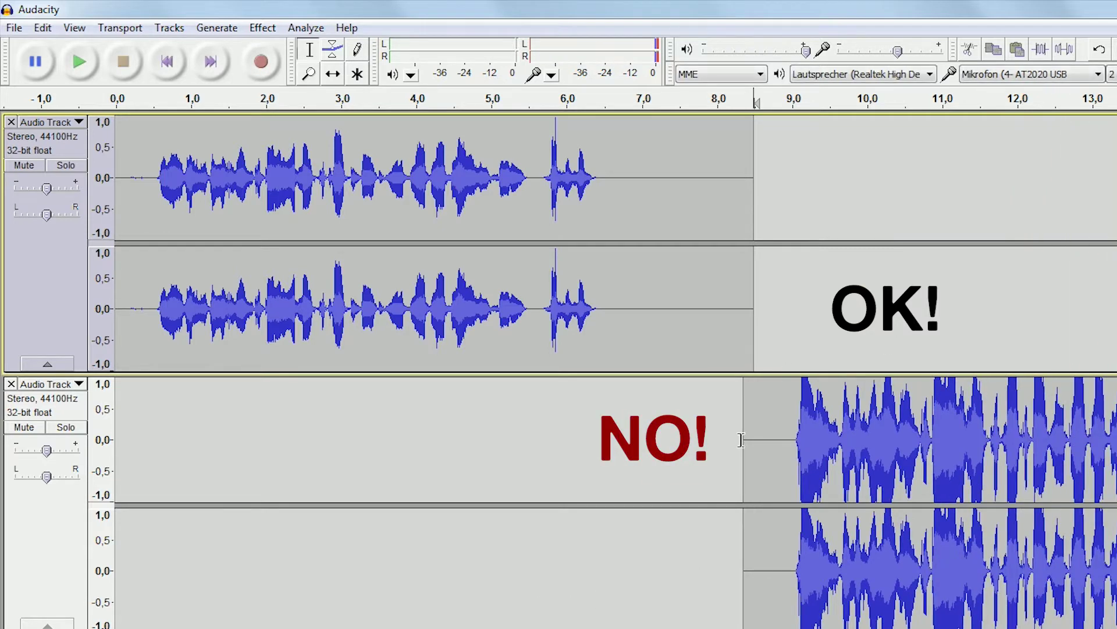
click(11, 384)
Lower the input level to 0,22 and cut the stray noise from 5.7 to 6.8 s
click(861, 51)
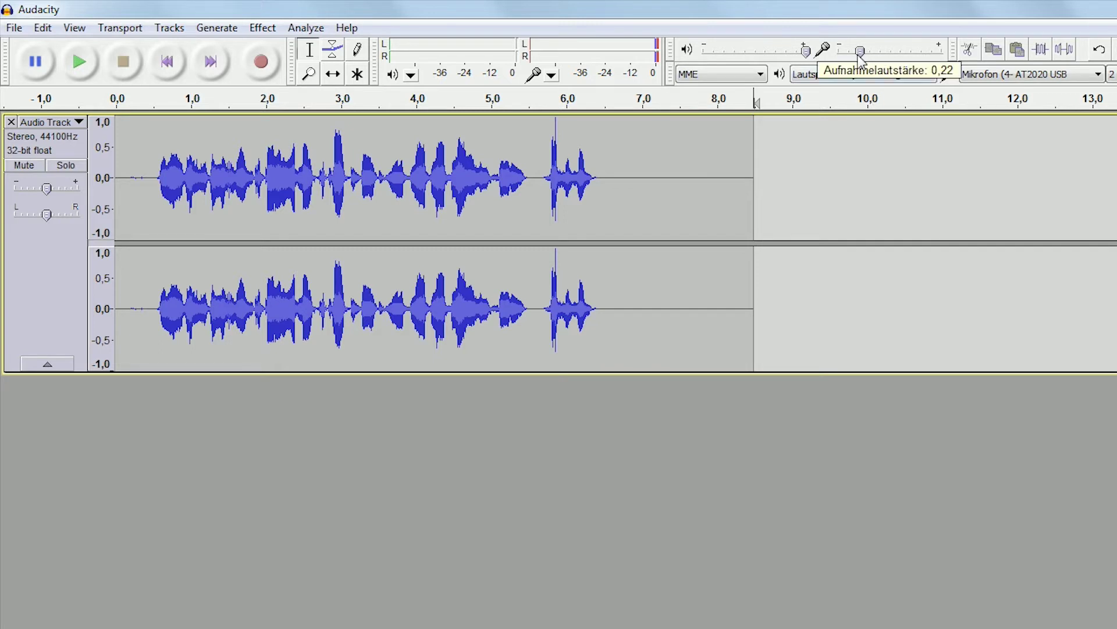
click(533, 164)
drag(533, 164, 668, 163)
key(Delete)
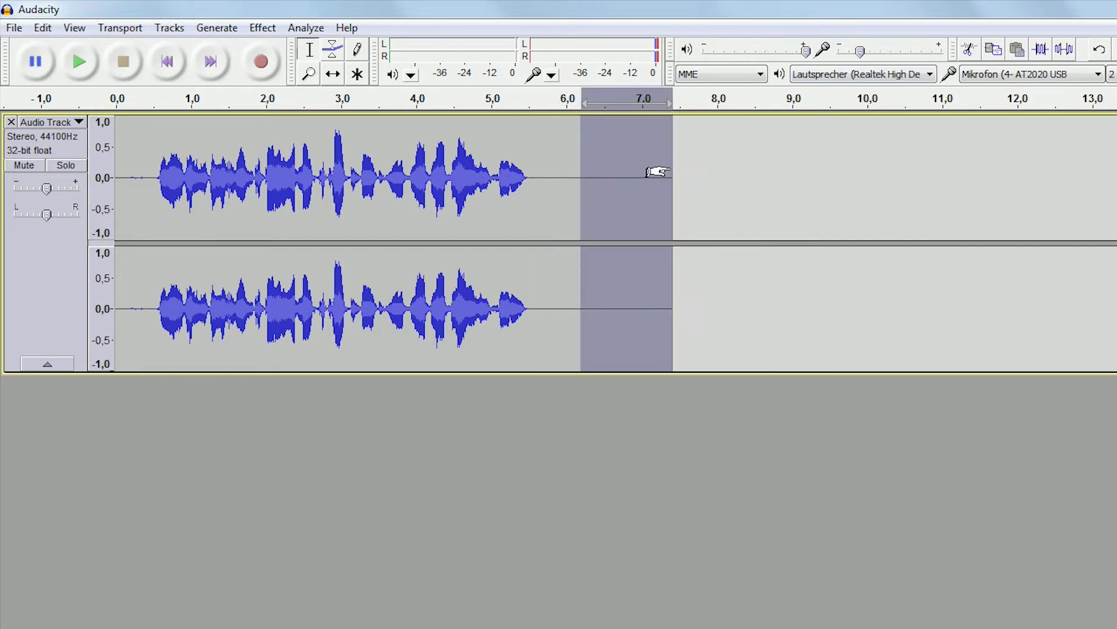
Delete the silence after 6.3 s and export the take as a 16-bit WAV named 'recording'
key(Delete)
click(662, 180)
click(13, 28)
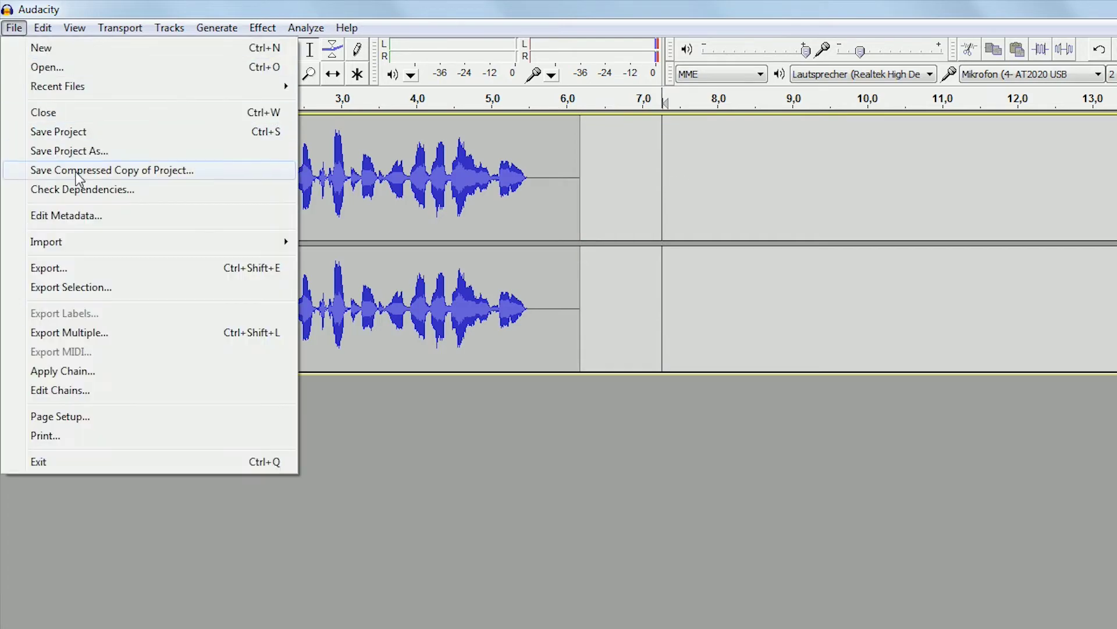
click(99, 269)
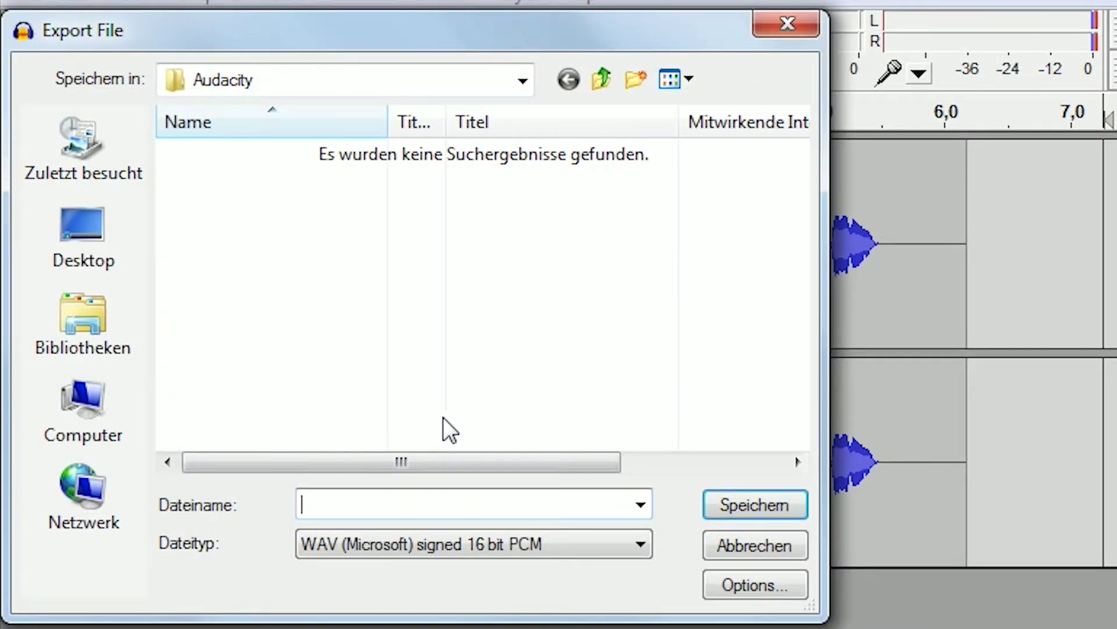
text(recording)
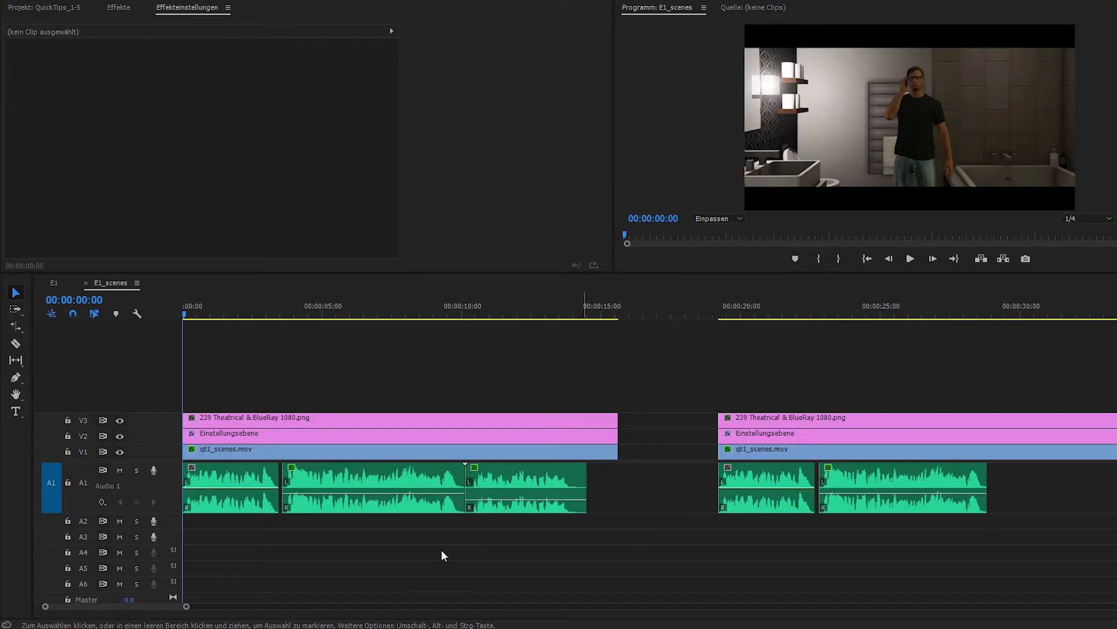
drag(187, 606, 309, 606)
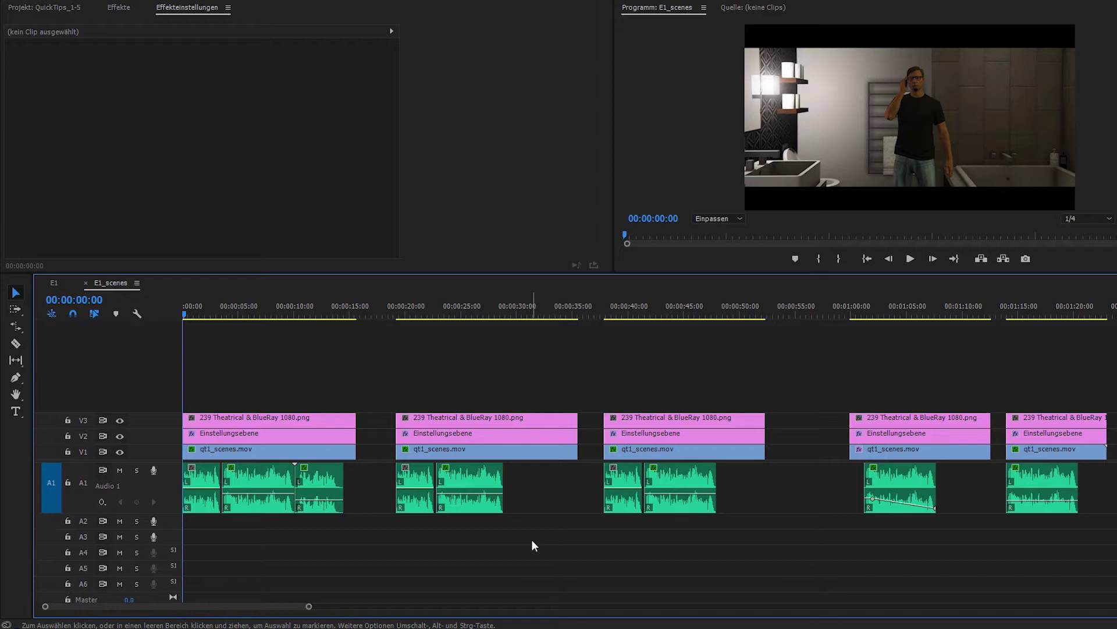
click(269, 471)
click(251, 152)
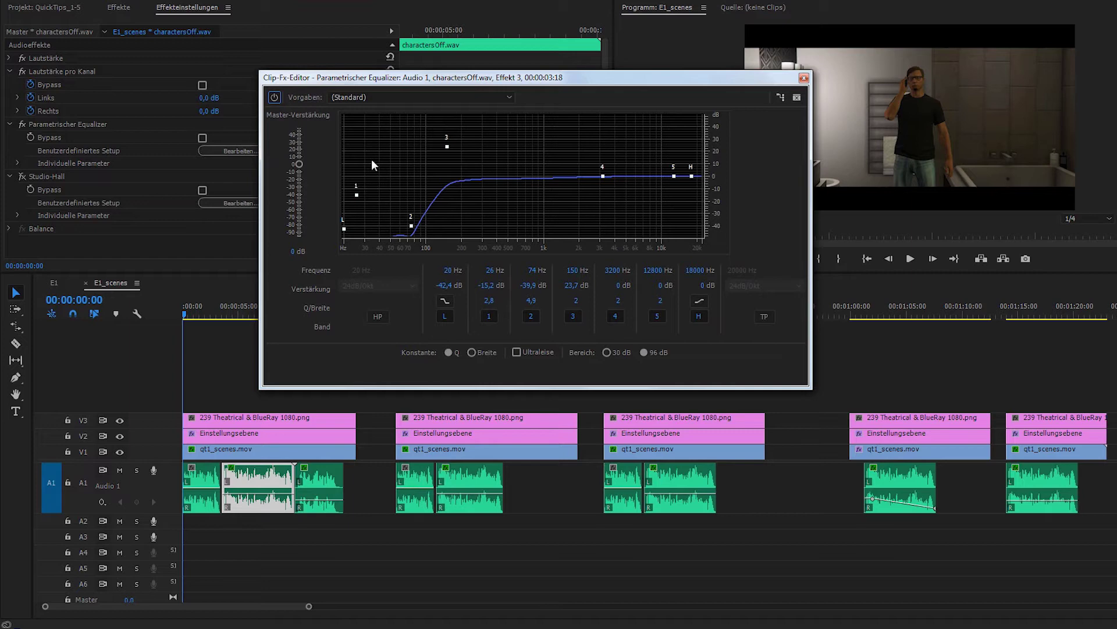
Preview the sequence, park at 00:00:10:04, and reopen charactersOff.wav's parametric equalizer
click(381, 396)
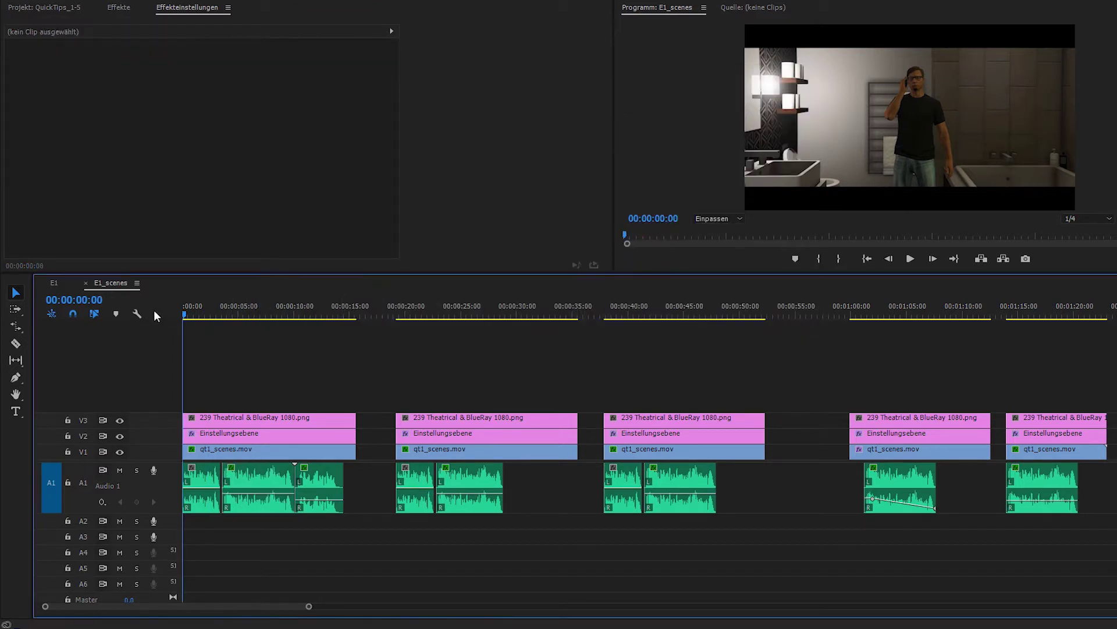
key(space)
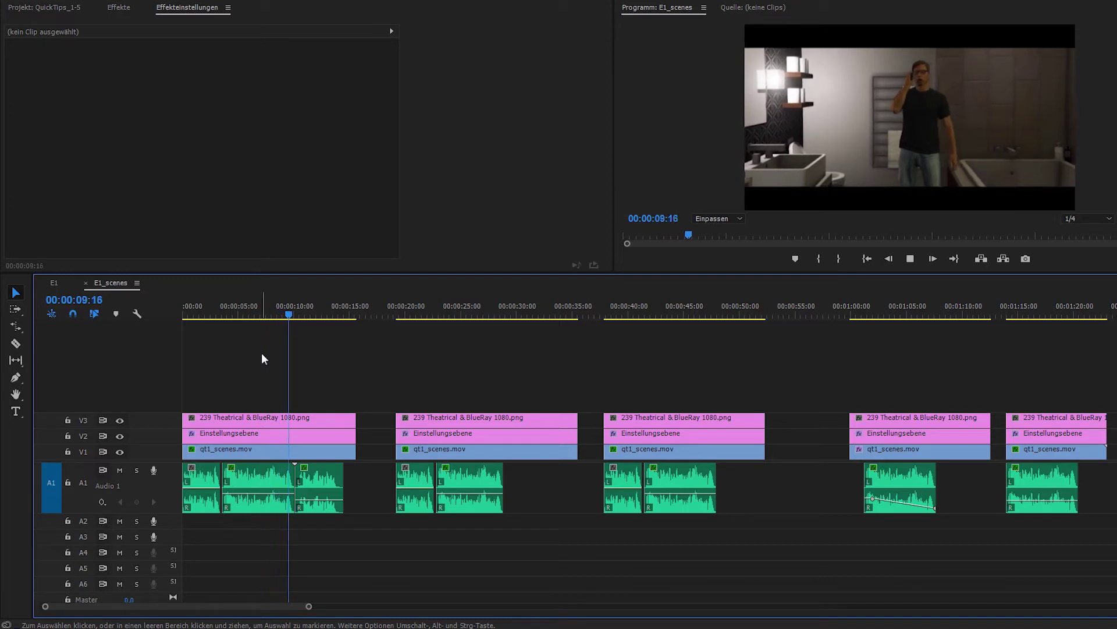
key(space)
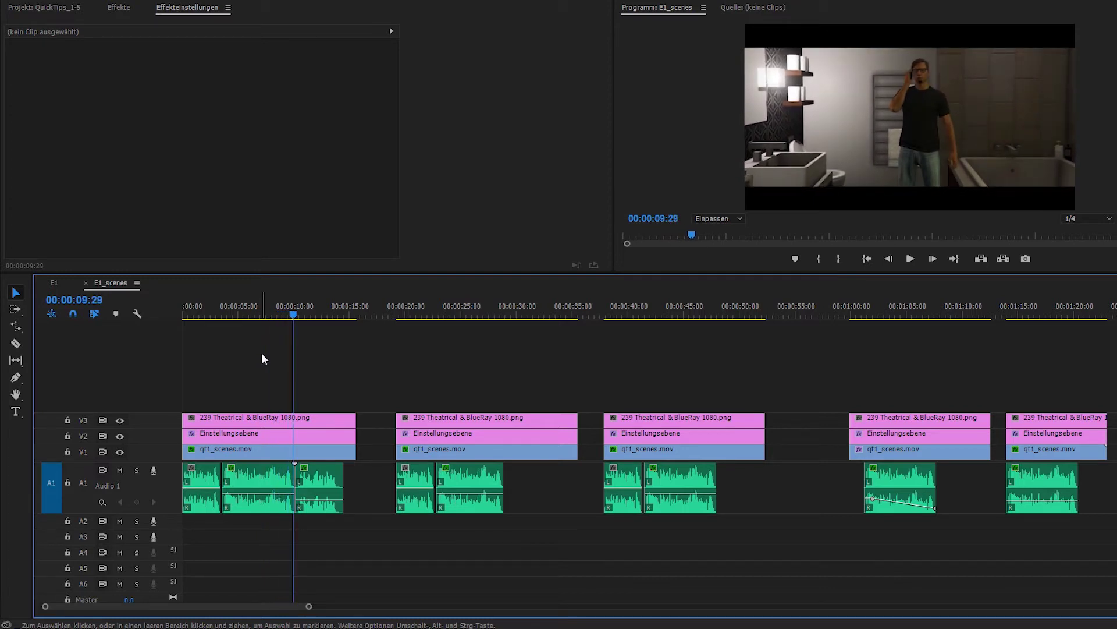
click(295, 310)
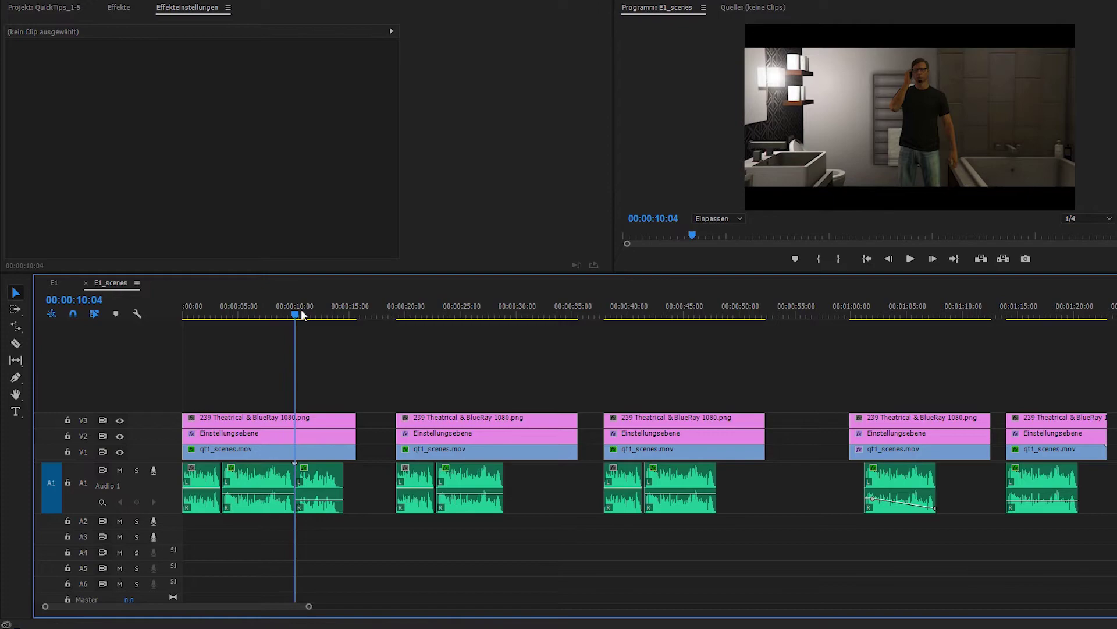
click(258, 478)
Audition period.wav through its band-pass EQ peaking +37,4 dB at 1021 Hz
click(239, 151)
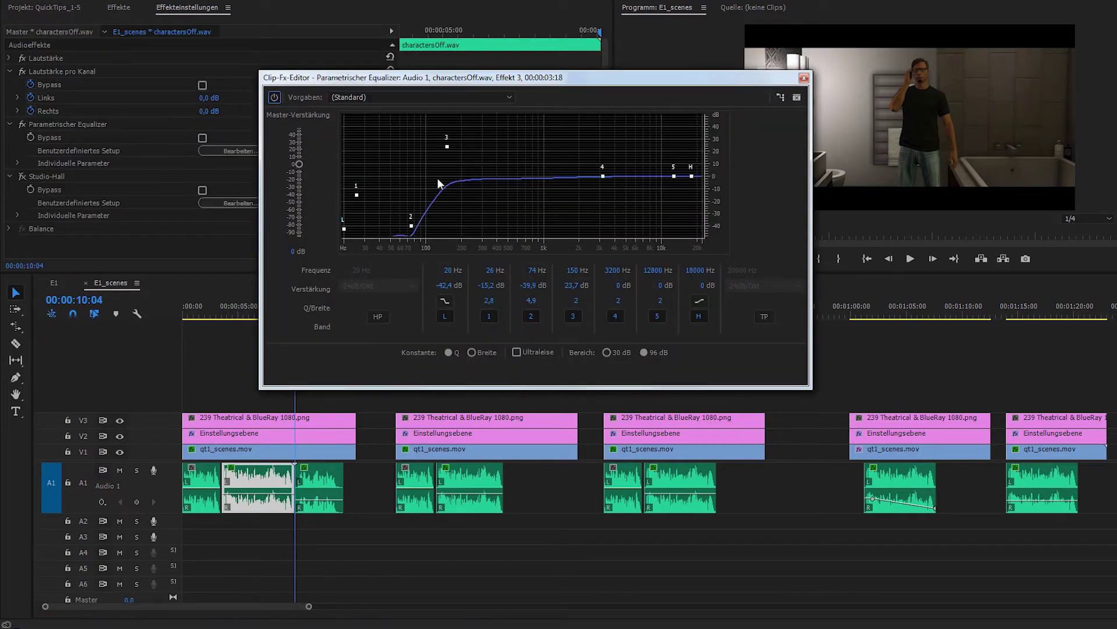
click(323, 477)
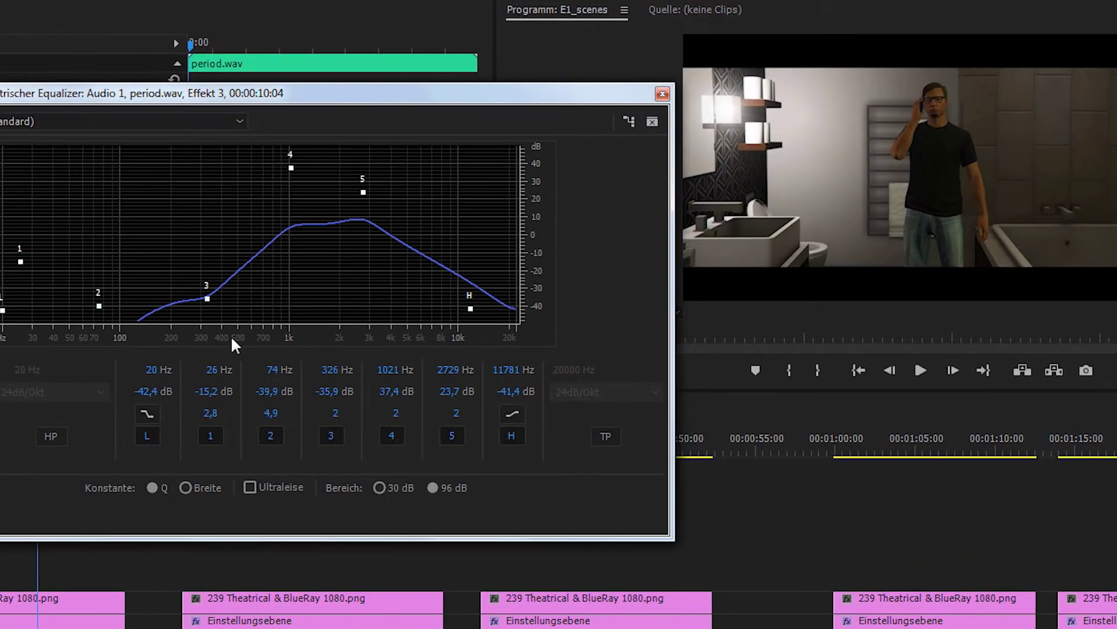
key(space)
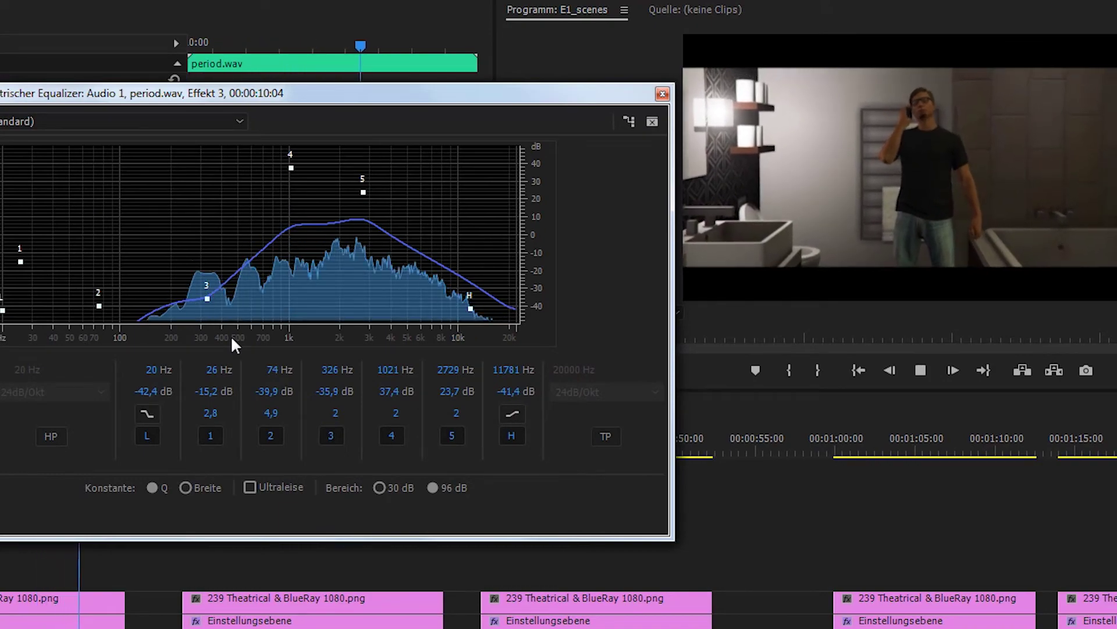
key(space)
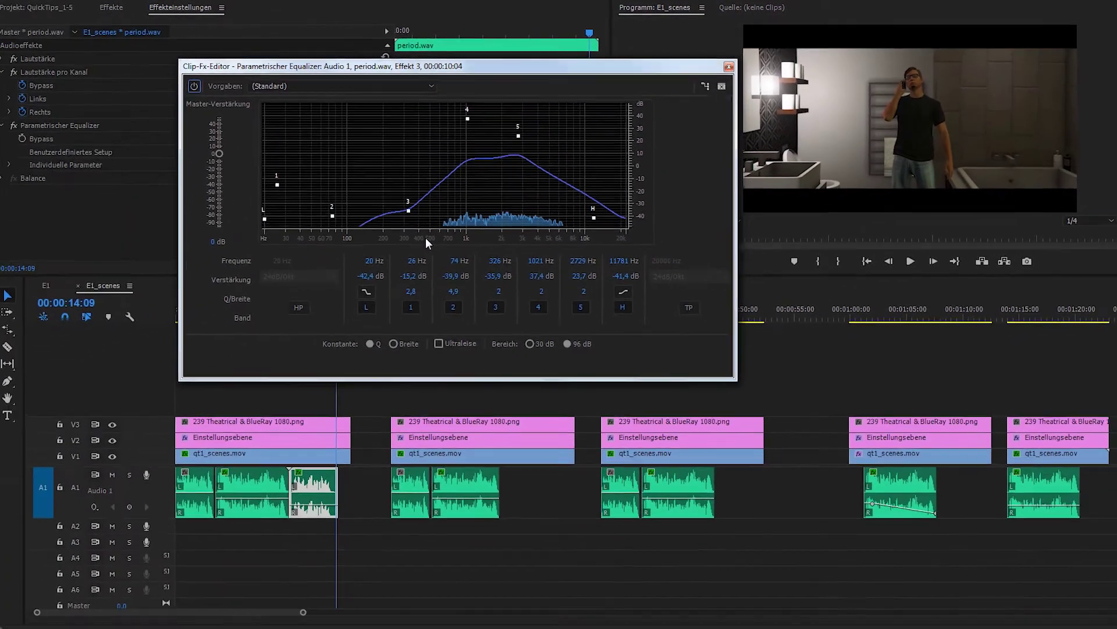
Raise charactersOff.wav's Studio-Hall reverb effect signal to 40,1 % and preview the scene
click(403, 385)
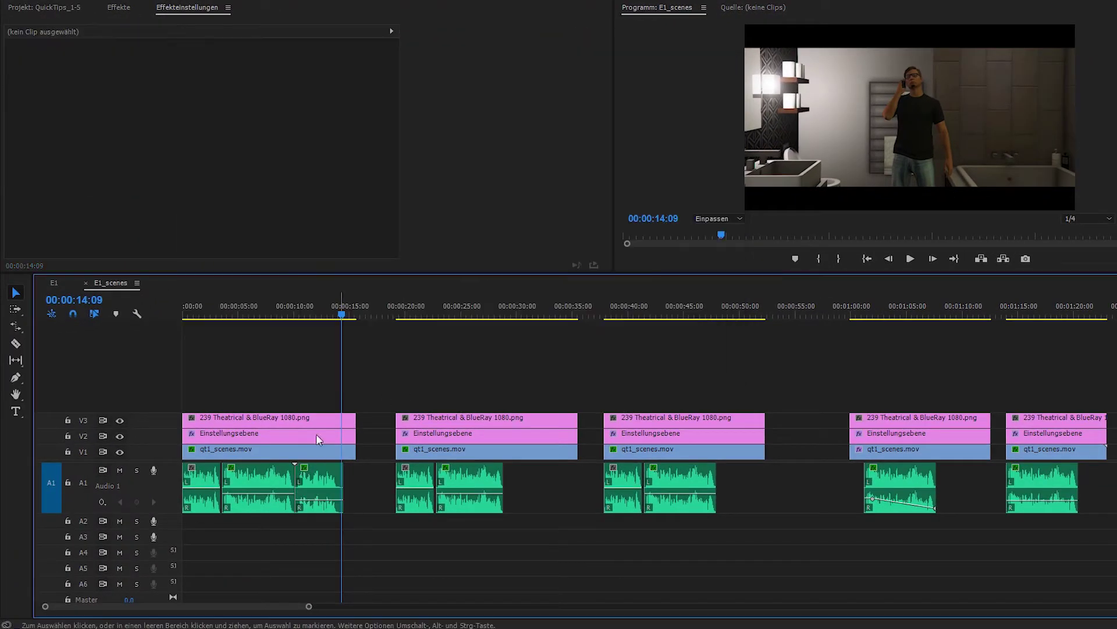
click(260, 477)
click(42, 175)
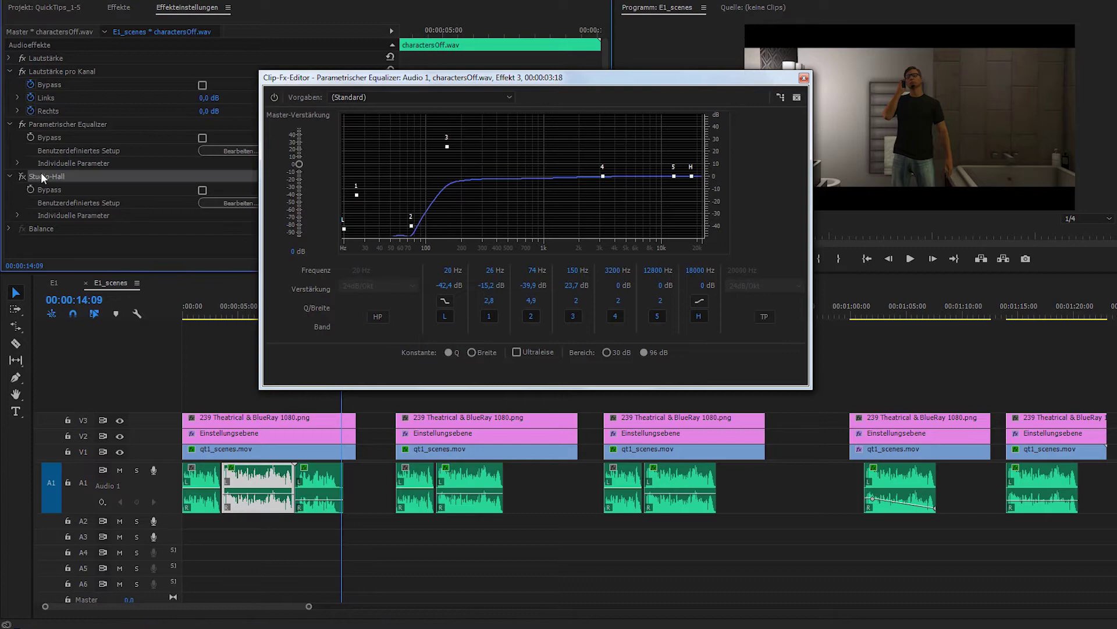
click(228, 202)
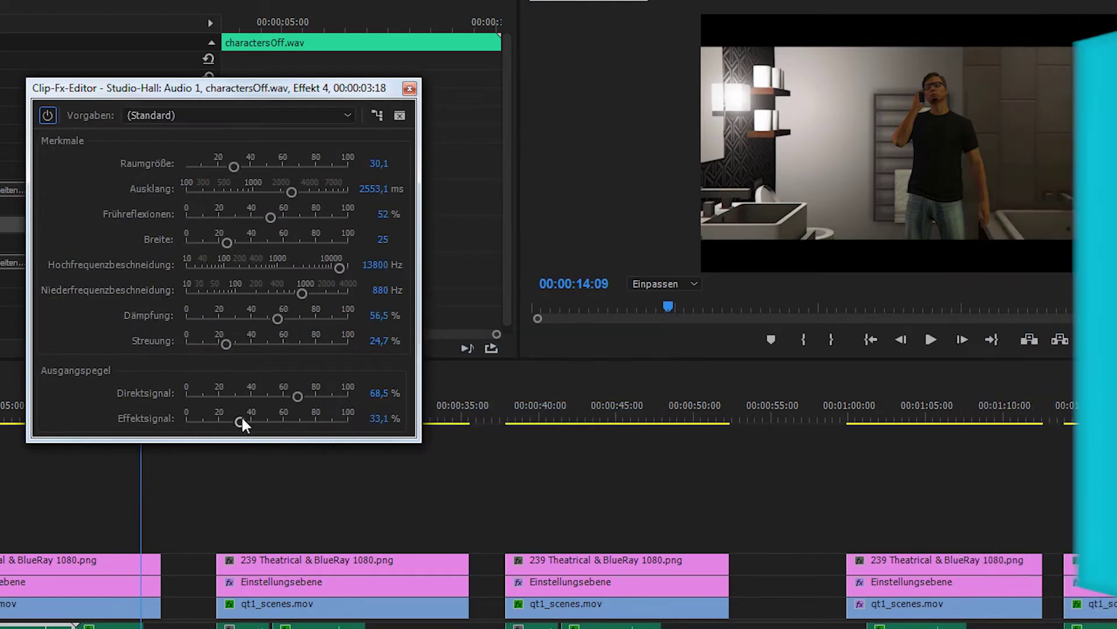
mouse_move(241, 419)
mouse_down()
mouse_move(220, 421)
mouse_move(270, 421)
mouse_move(252, 420)
mouse_up()
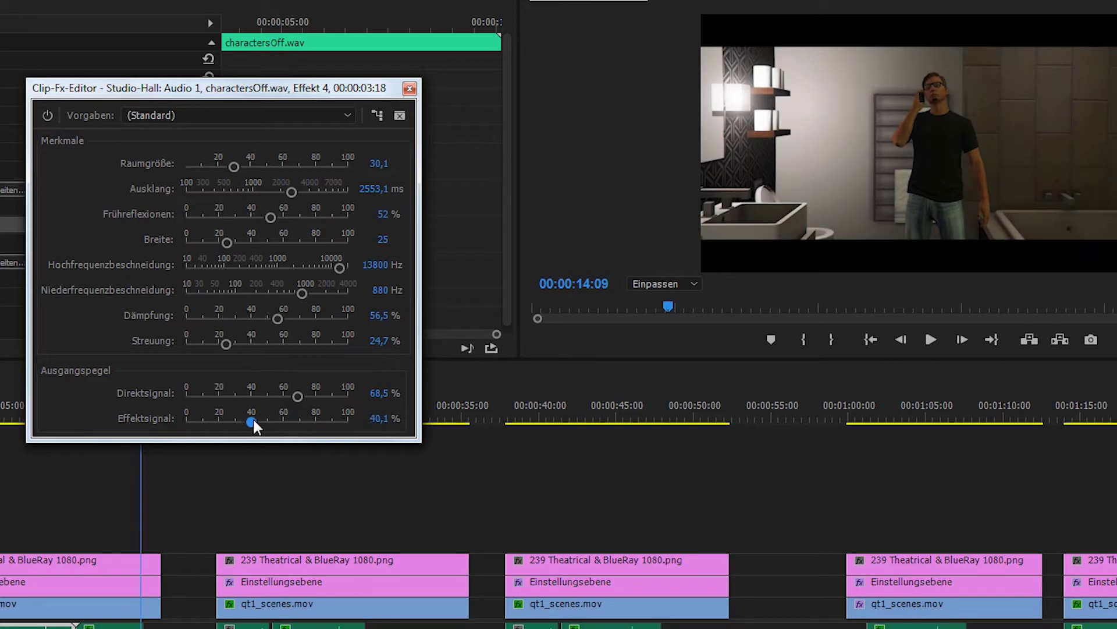
key(space)
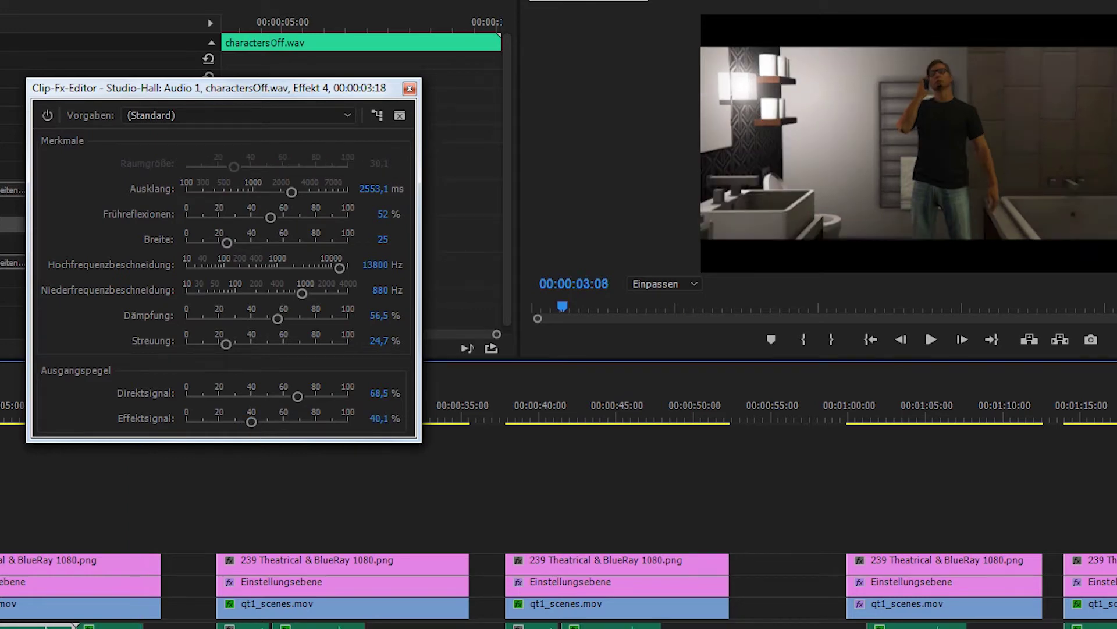
click(28, 491)
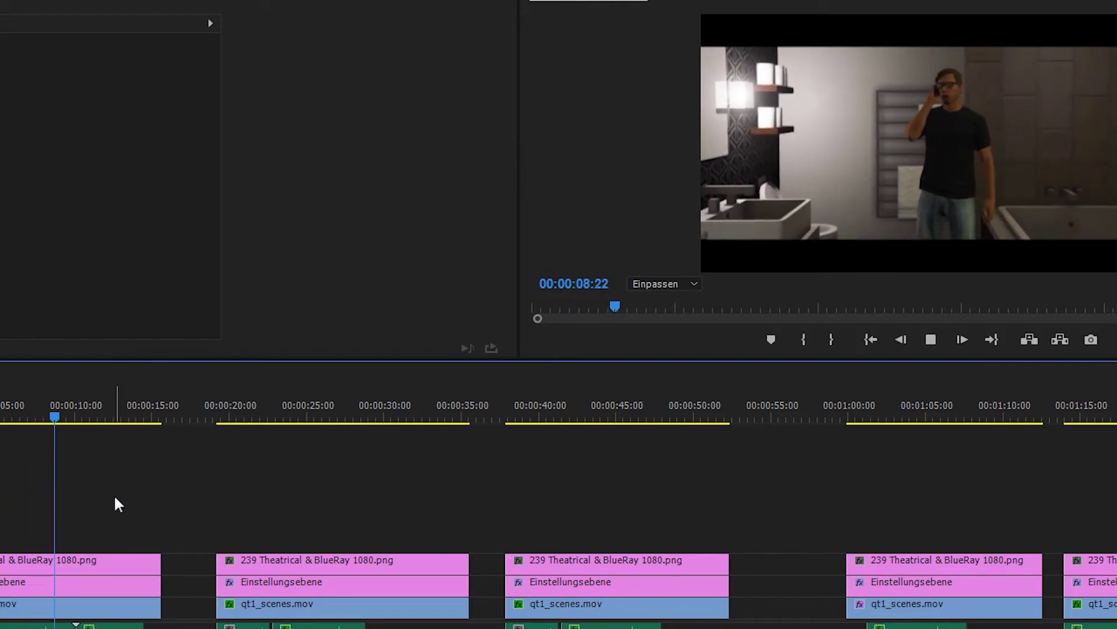
Stop playback and preview the second scene from around 00:00:20:00
key(space)
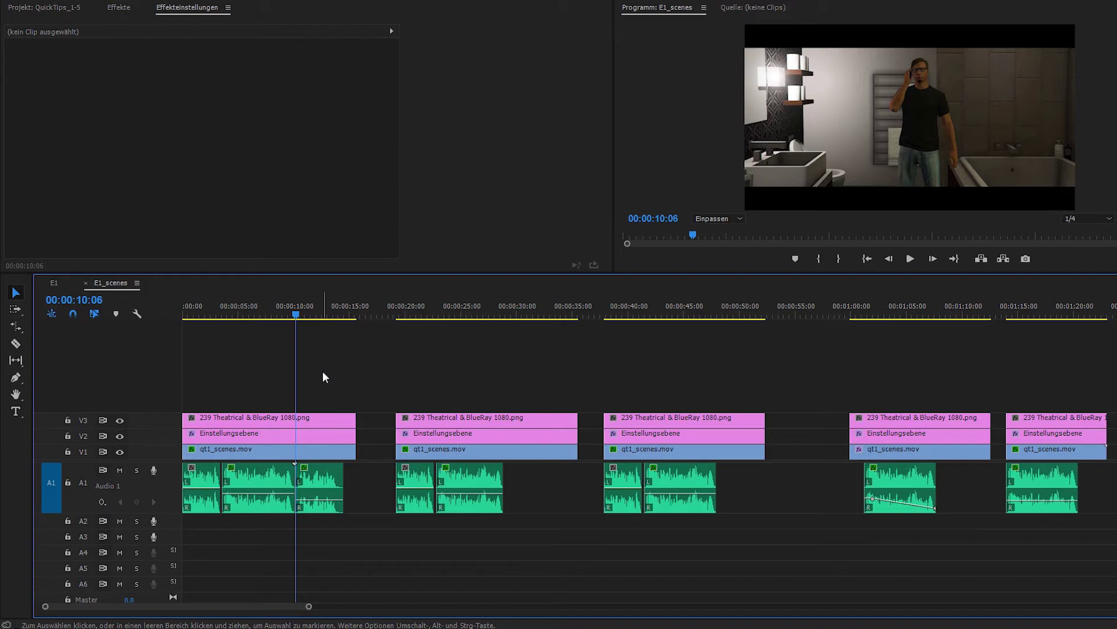
click(398, 308)
key(space)
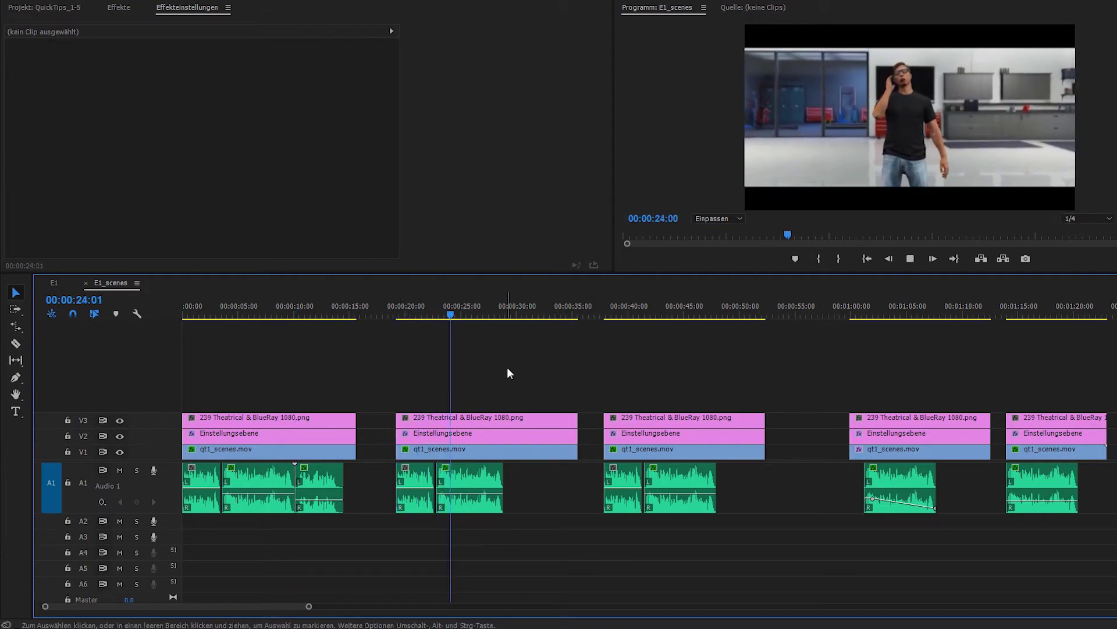
click(481, 475)
click(242, 150)
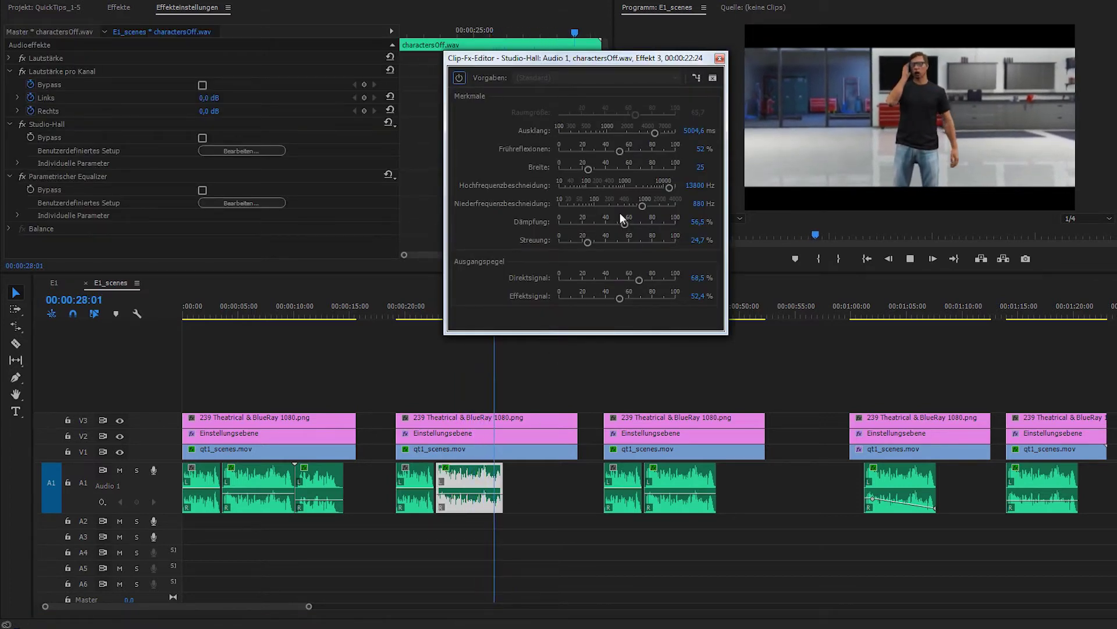
key(space)
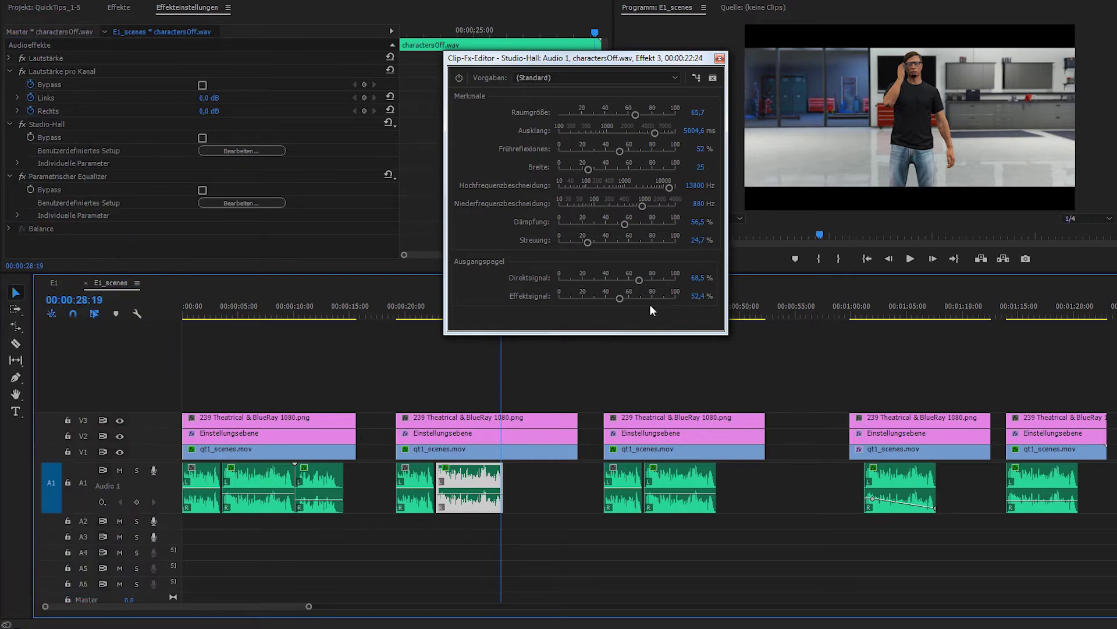
key(Escape)
click(631, 311)
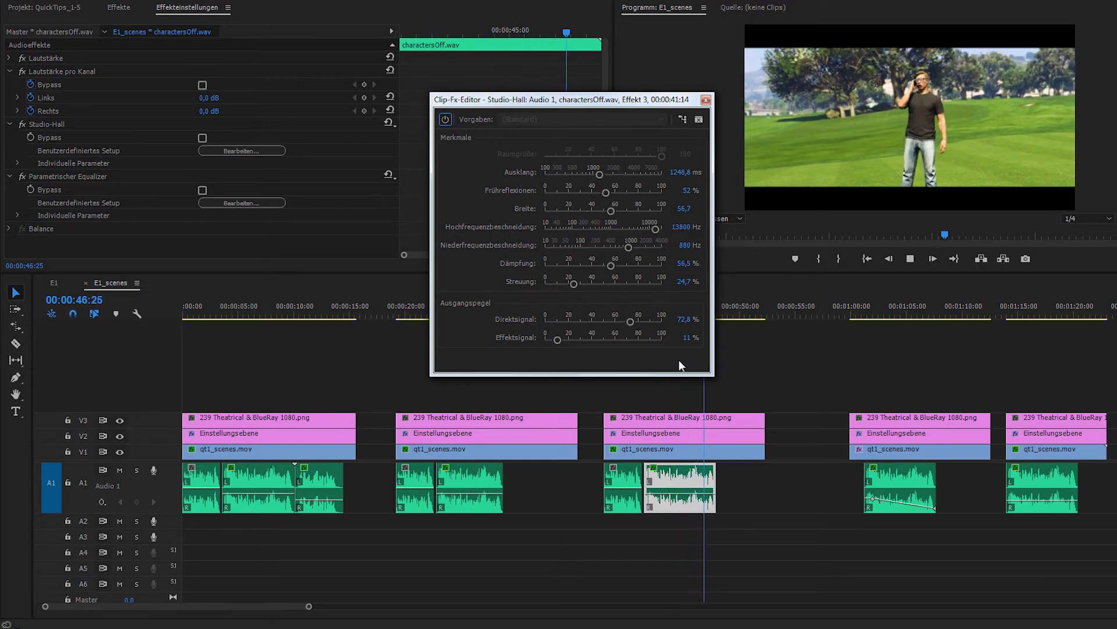
key(space)
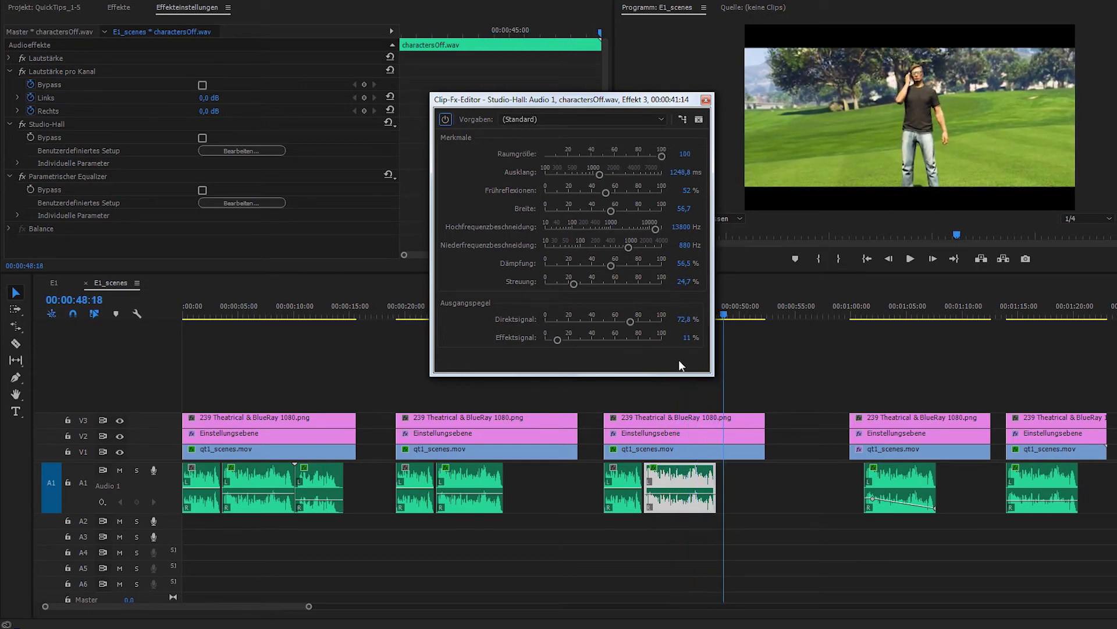
Zoom the timeline in on the fourth scene at 00:01:01:07 and play it back
click(840, 383)
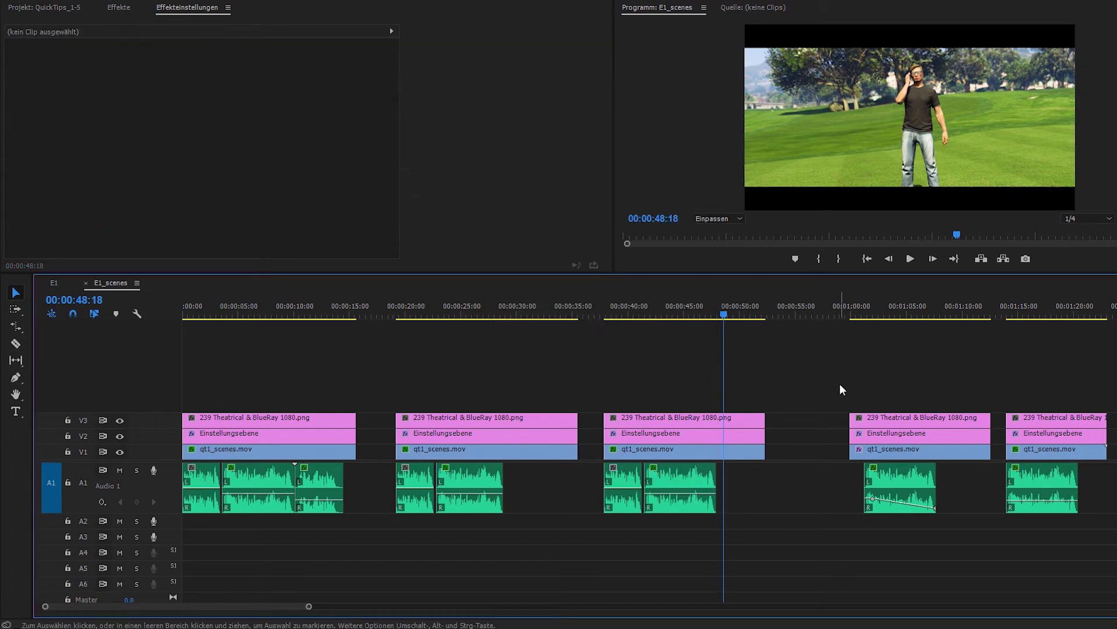
click(866, 312)
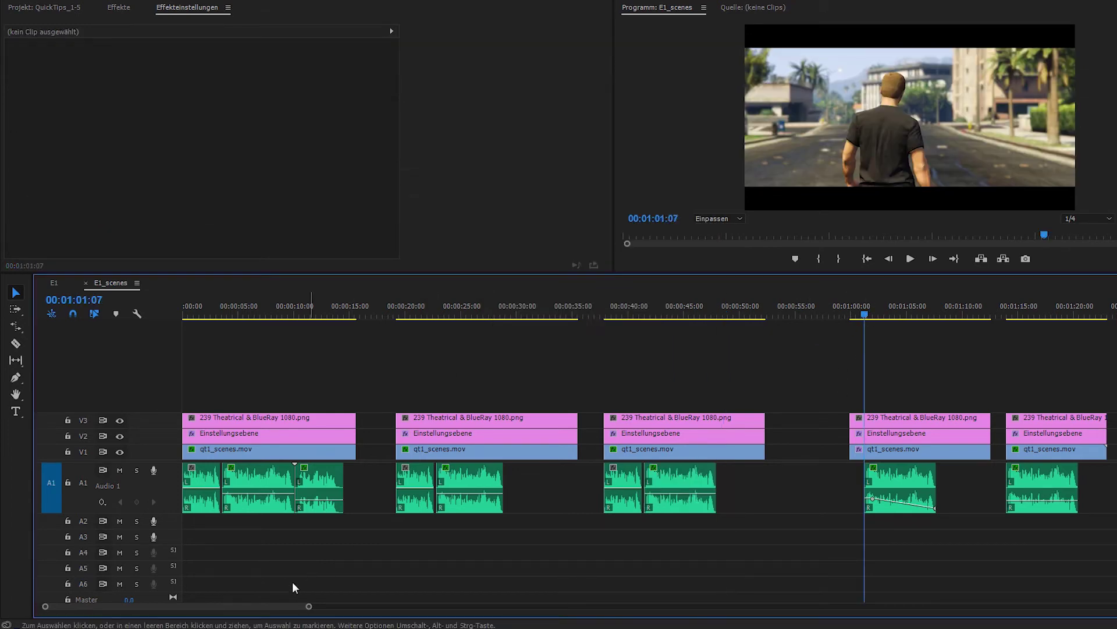
drag(292, 607, 283, 608)
scroll(314, 611, down, 5)
scroll(367, 609, up, 1)
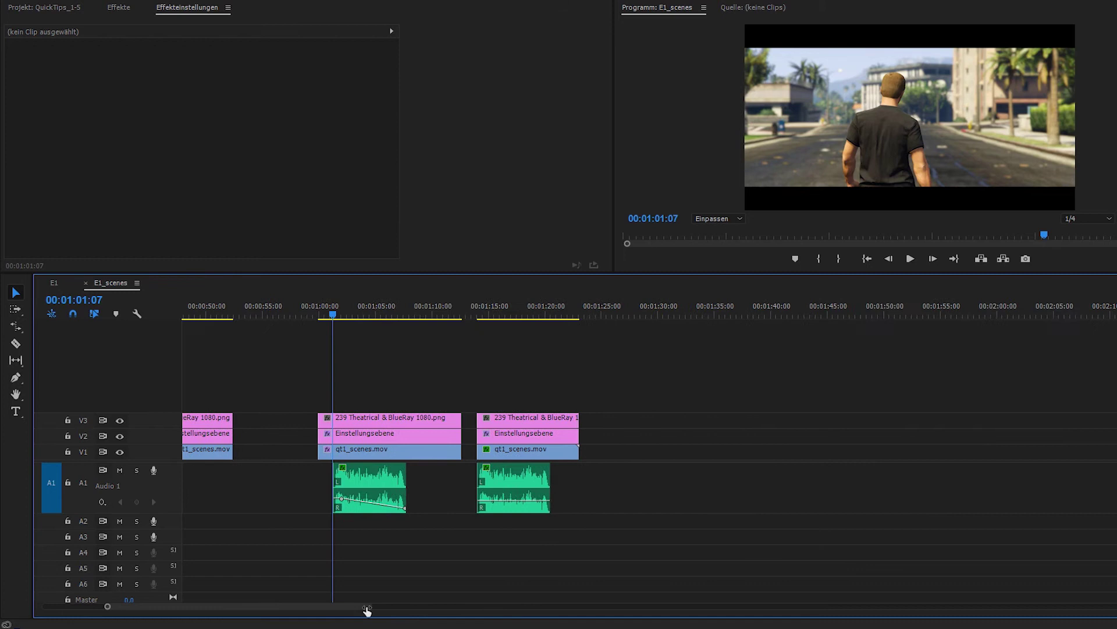
key(=)
scroll(308, 616, up, 2)
scroll(210, 609, down, 3)
key(=)
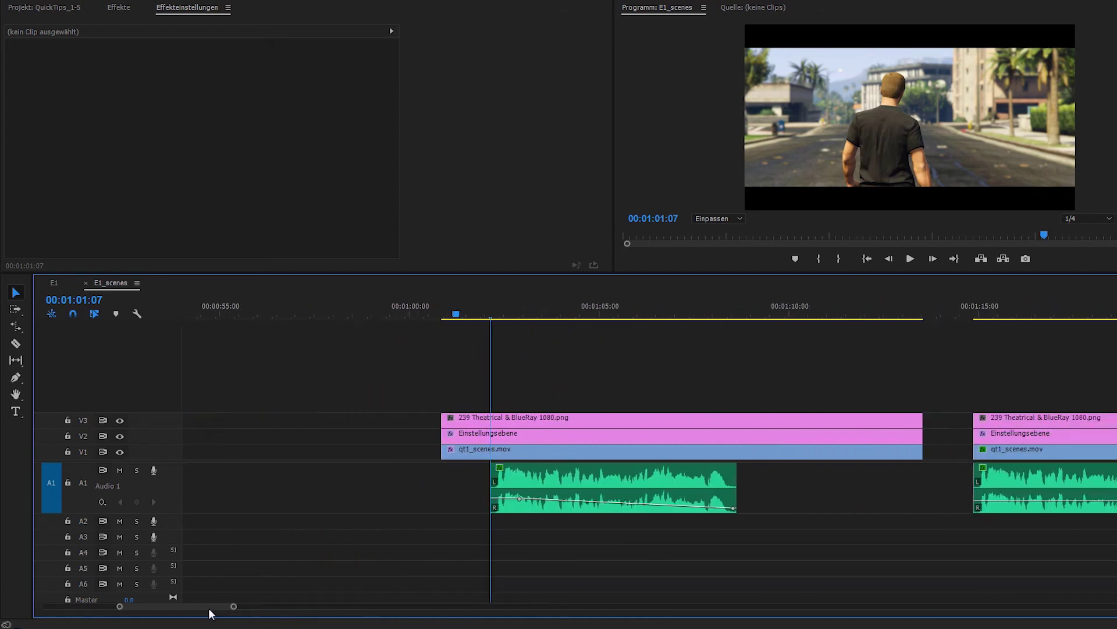
scroll(335, 514, down, 2)
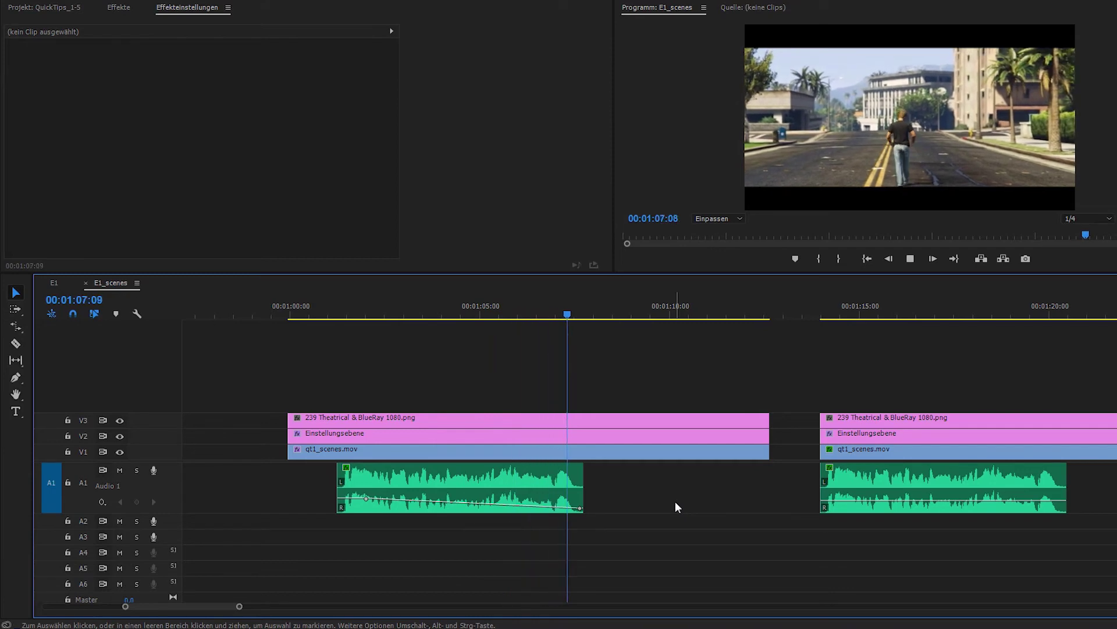
Show the last clip's left-to-right Lautstärke pro Kanal keyframes and play it twice from 00:01:13:29
key(space)
drag(198, 607, 210, 606)
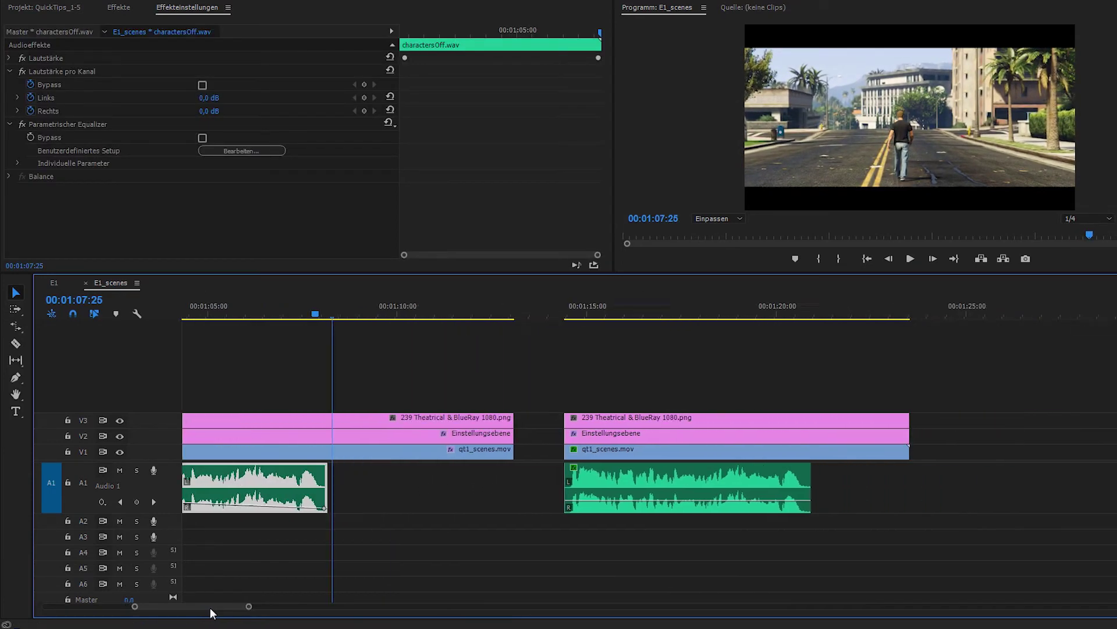
click(360, 317)
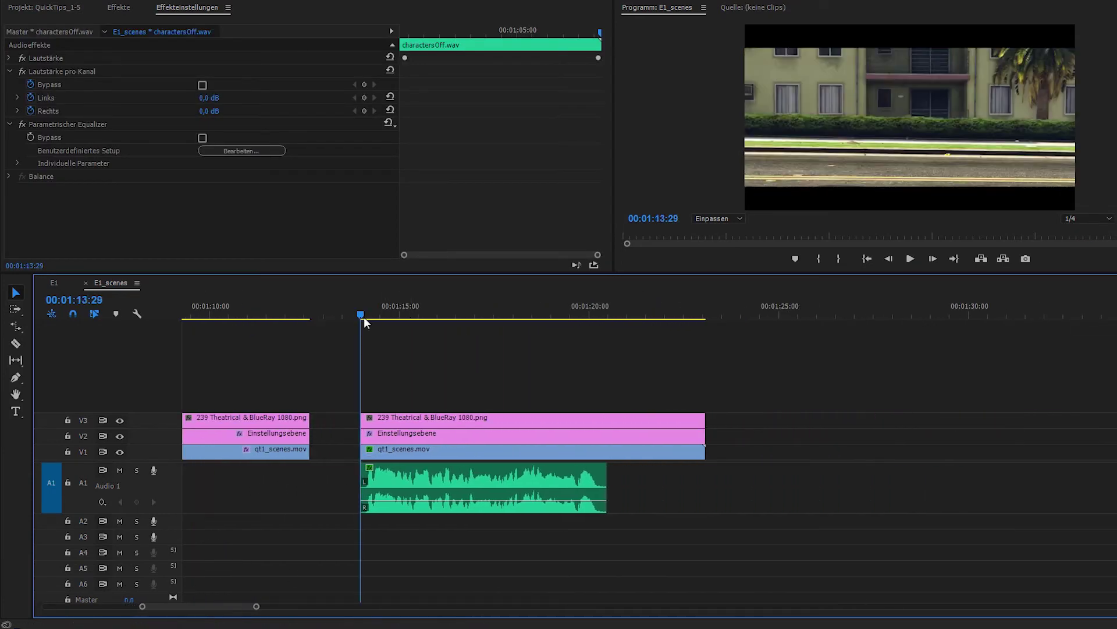
click(474, 502)
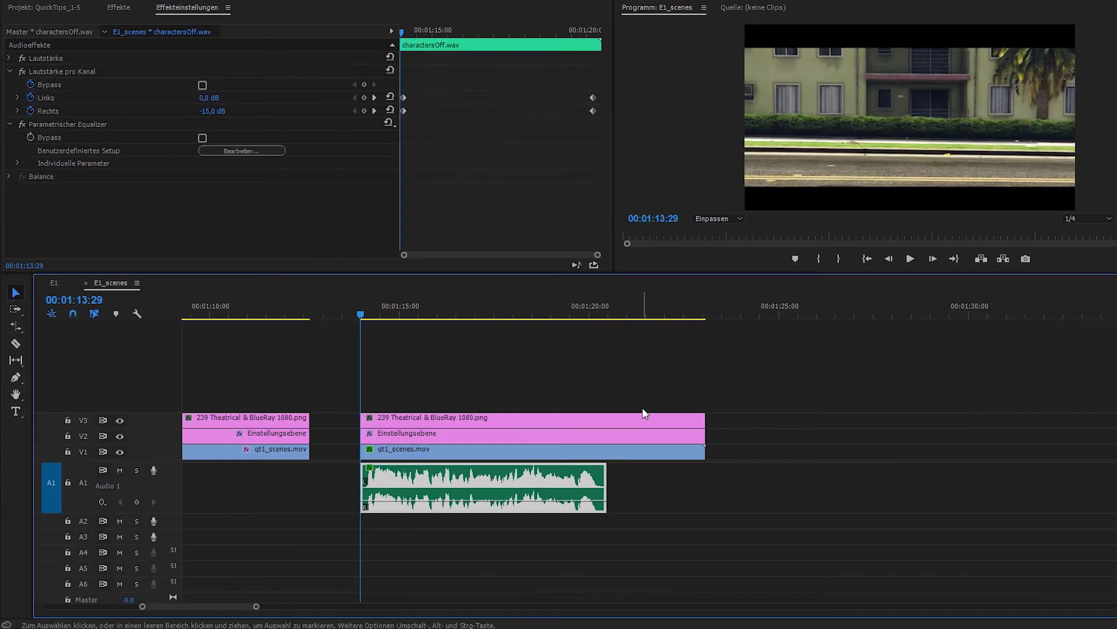
key(space)
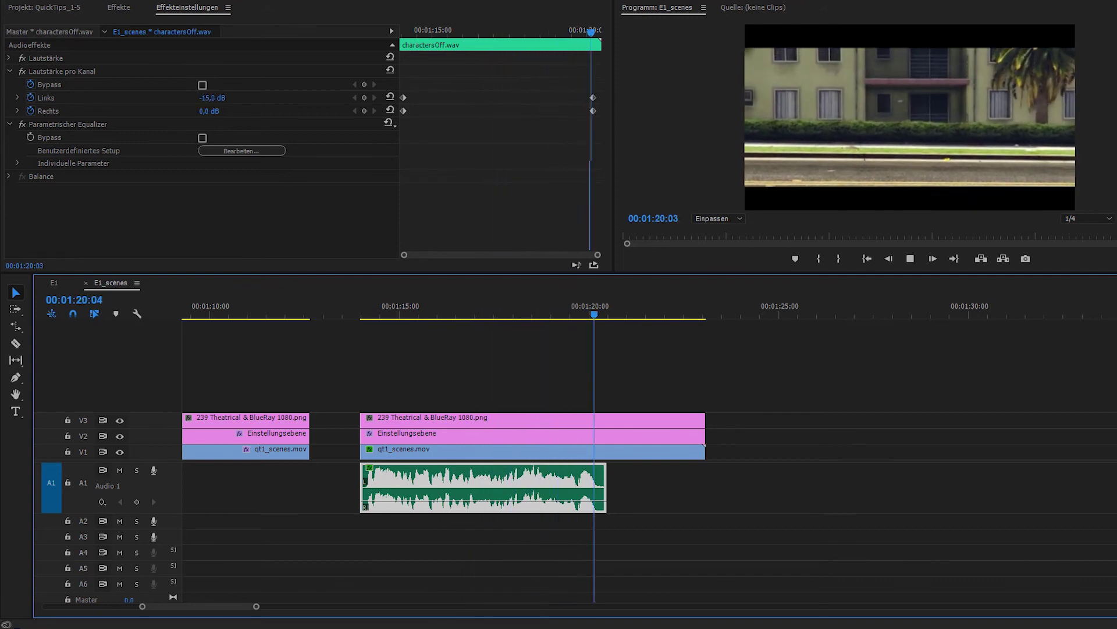
key(space)
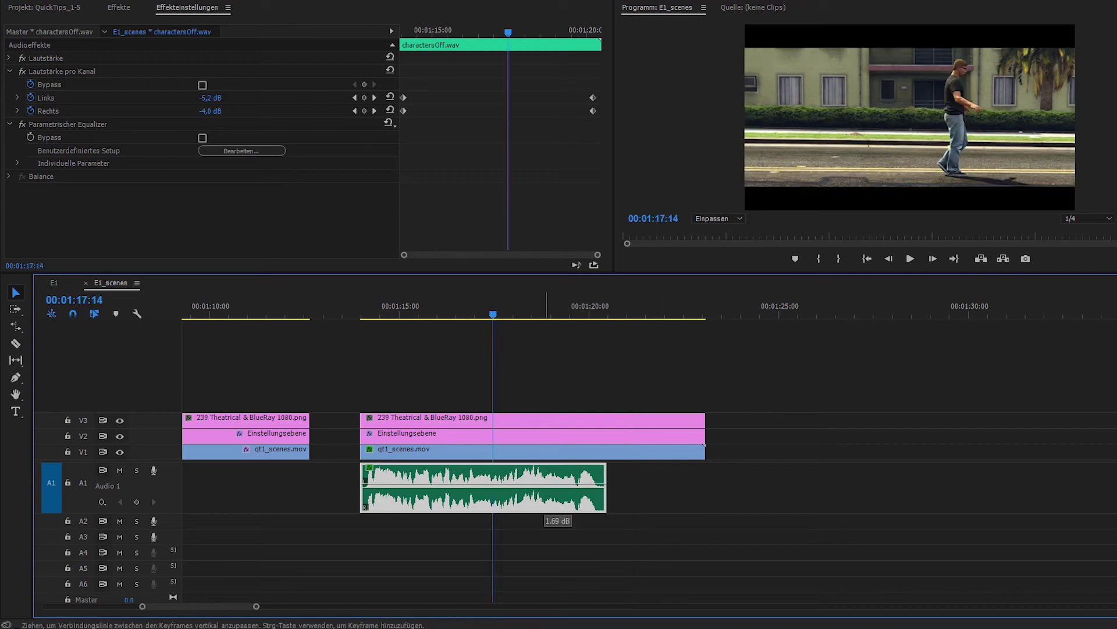
key(space)
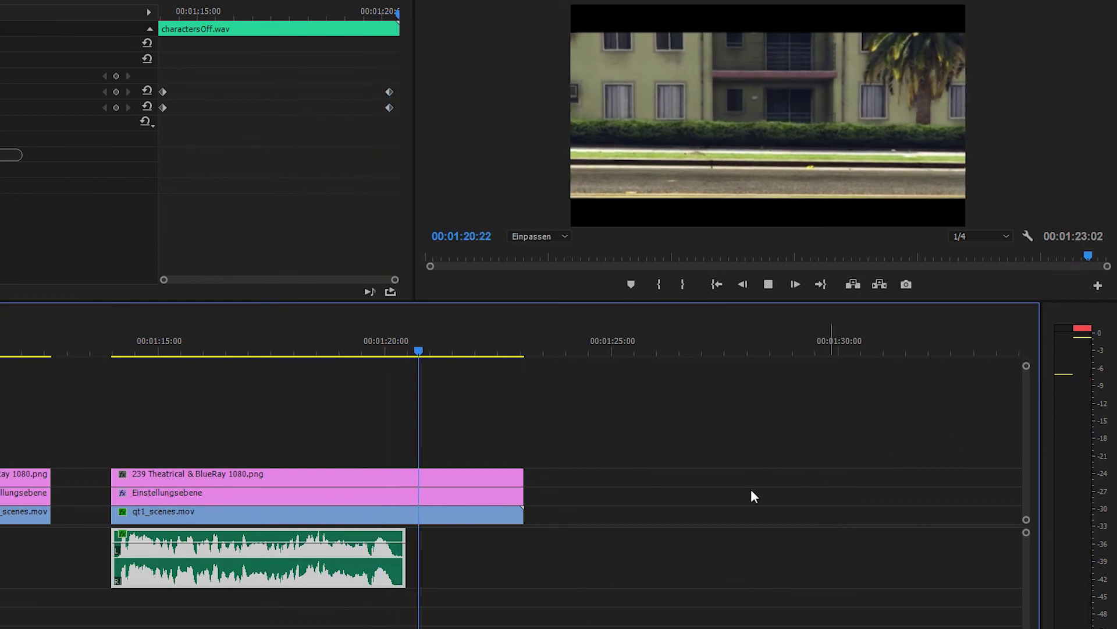
key(space)
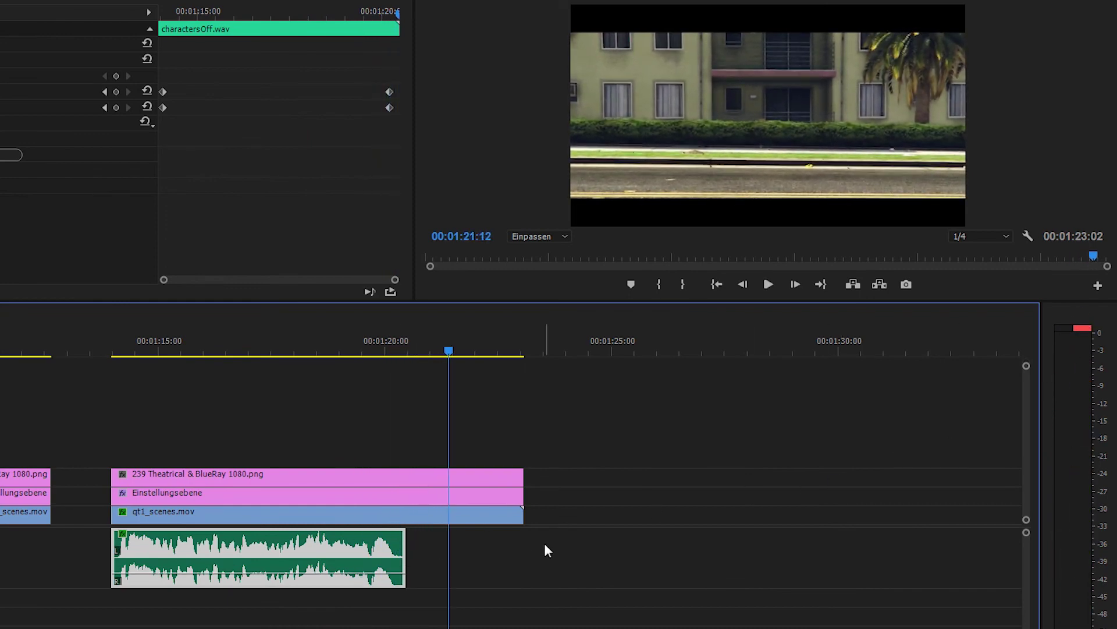